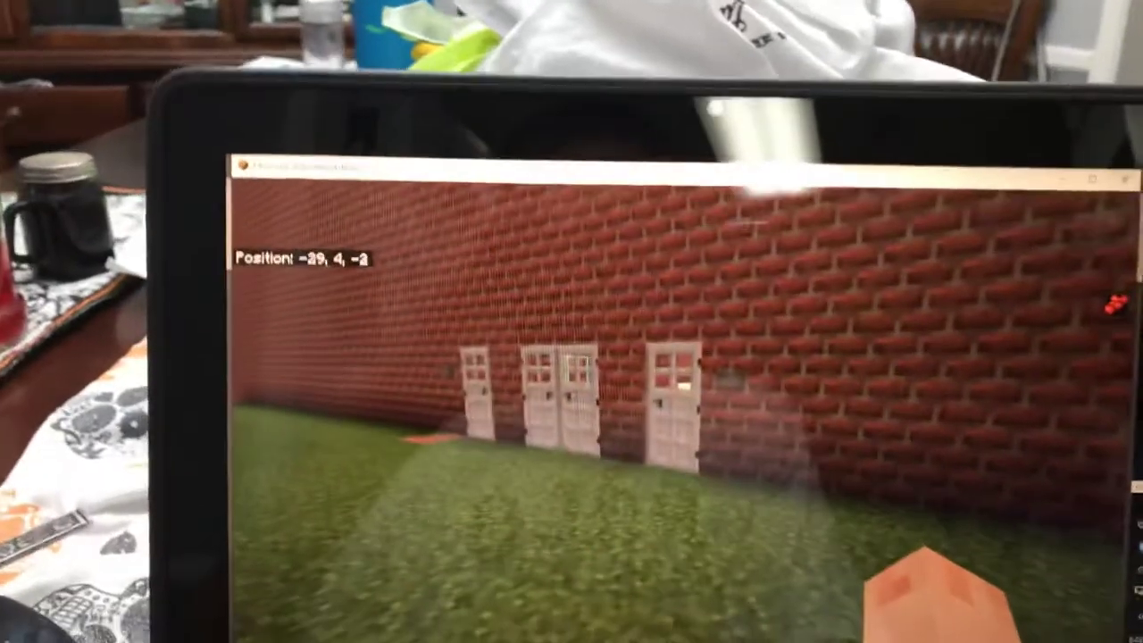
Step: Walk along the brick school wall, then fly up to overlook the chessboard-table room
key(w)
key(w)
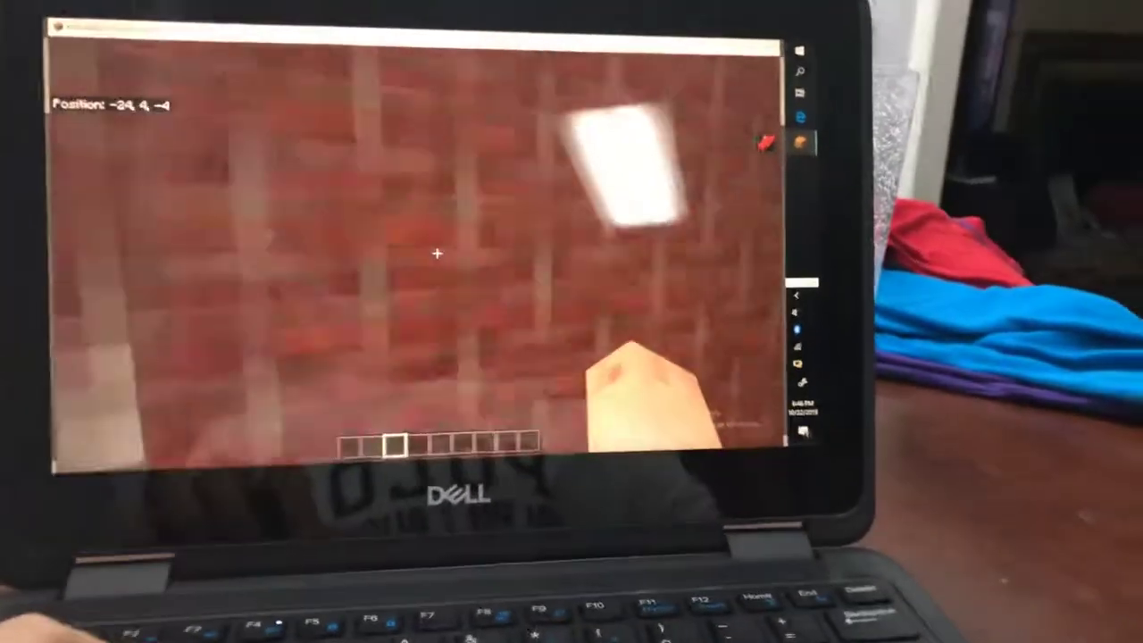
key(space)
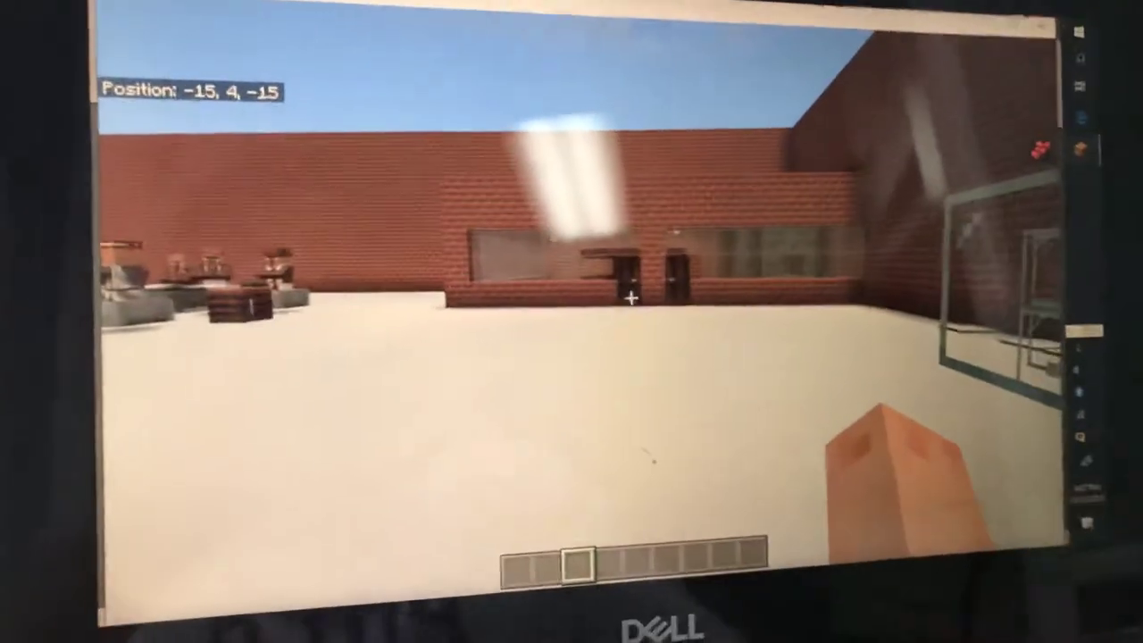
Step: Walk across the open floor toward the two-door brick building with long windows
key(w)
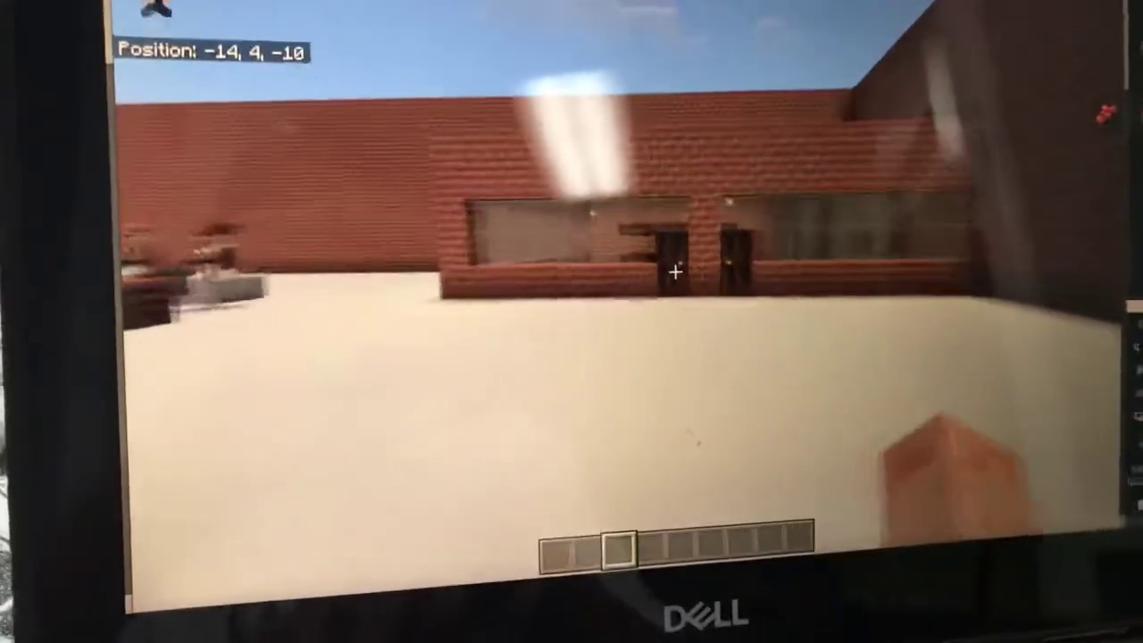